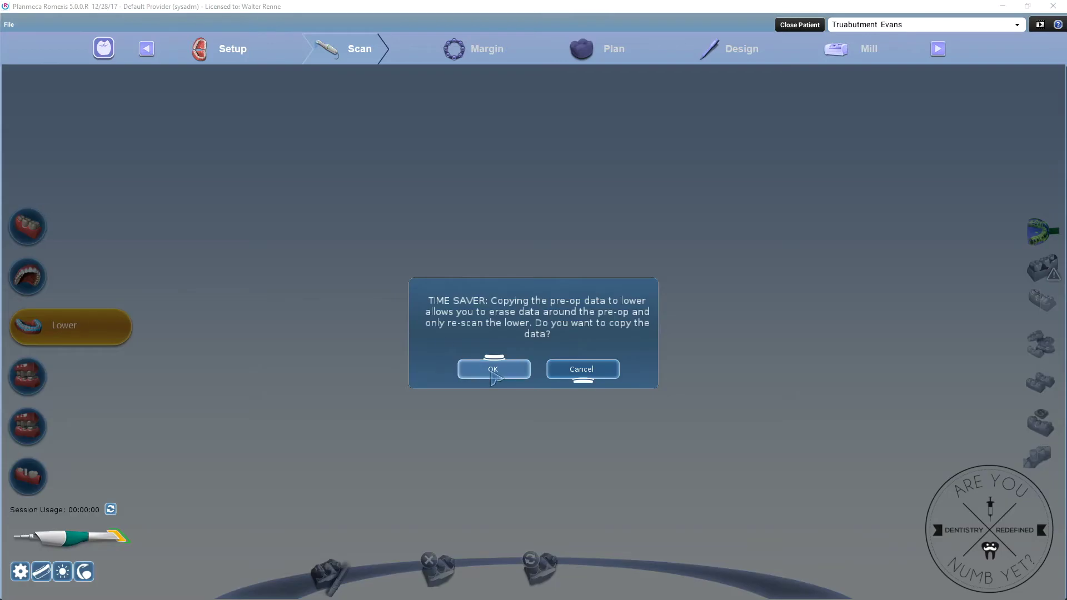
- Copy the lower scan into the scan-body step and erase the scan data around the implant site with the largest eraser
click(493, 372)
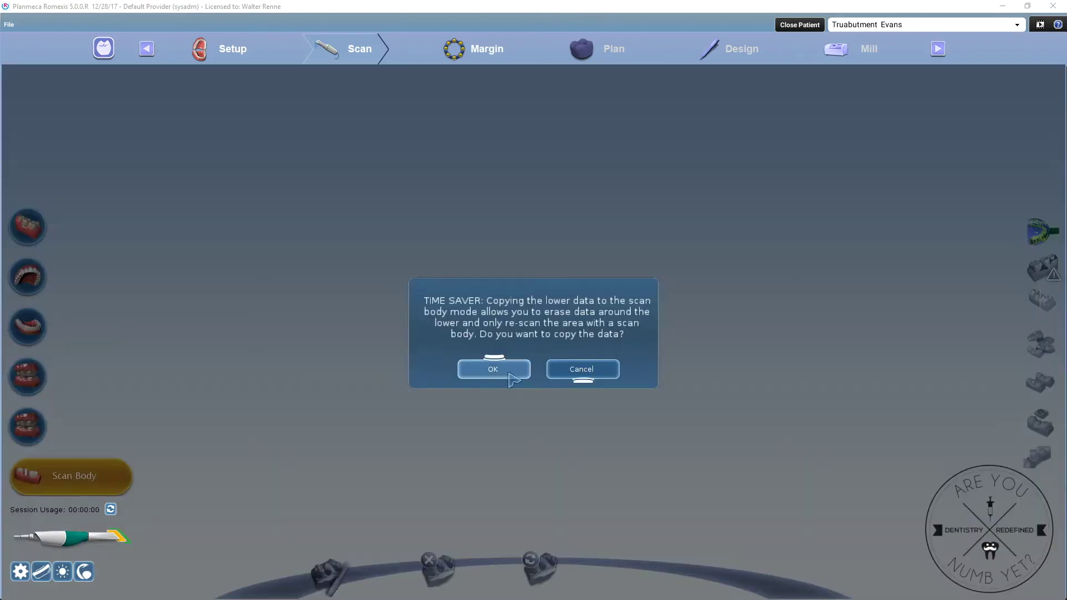
click(513, 373)
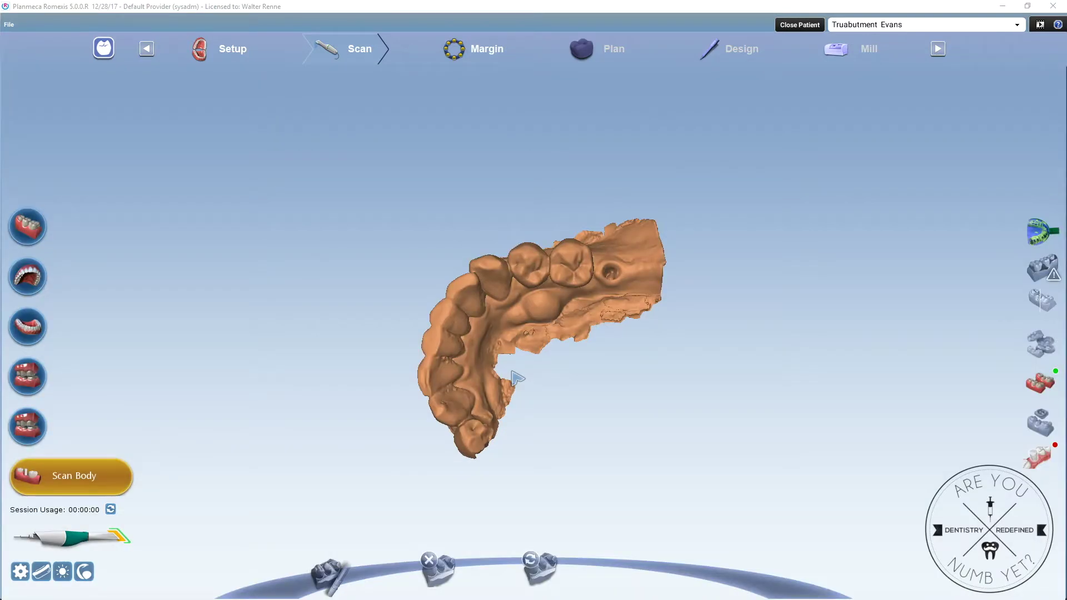
click(396, 524)
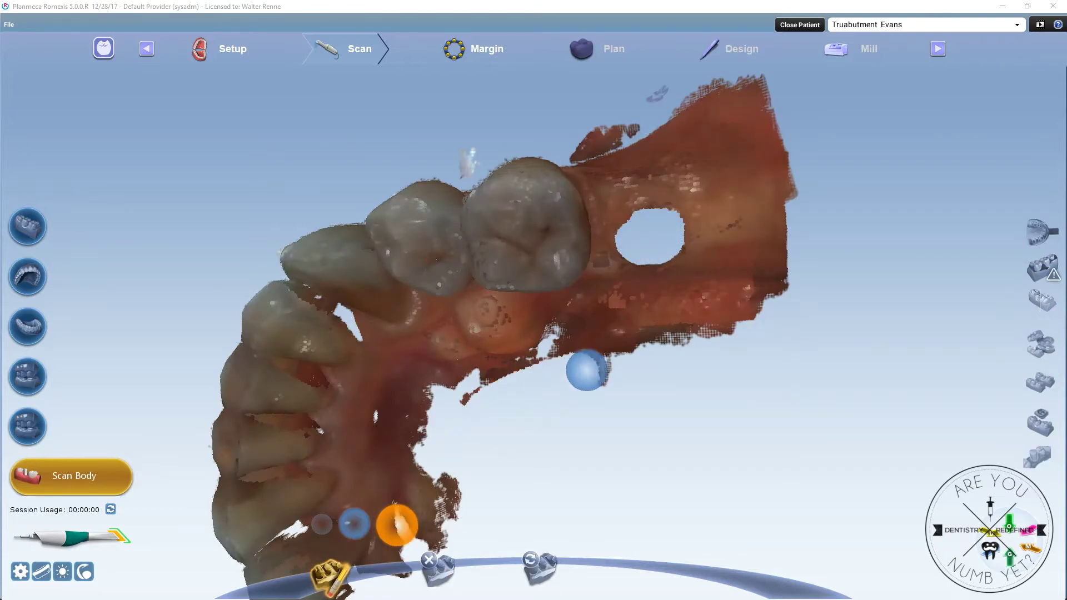
mouse_move(583, 369)
right_down()
mouse_move(827, 279)
mouse_move(700, 476)
mouse_move(627, 183)
mouse_move(641, 141)
mouse_move(524, 144)
right_up()
scroll(569, 345, down, 3)
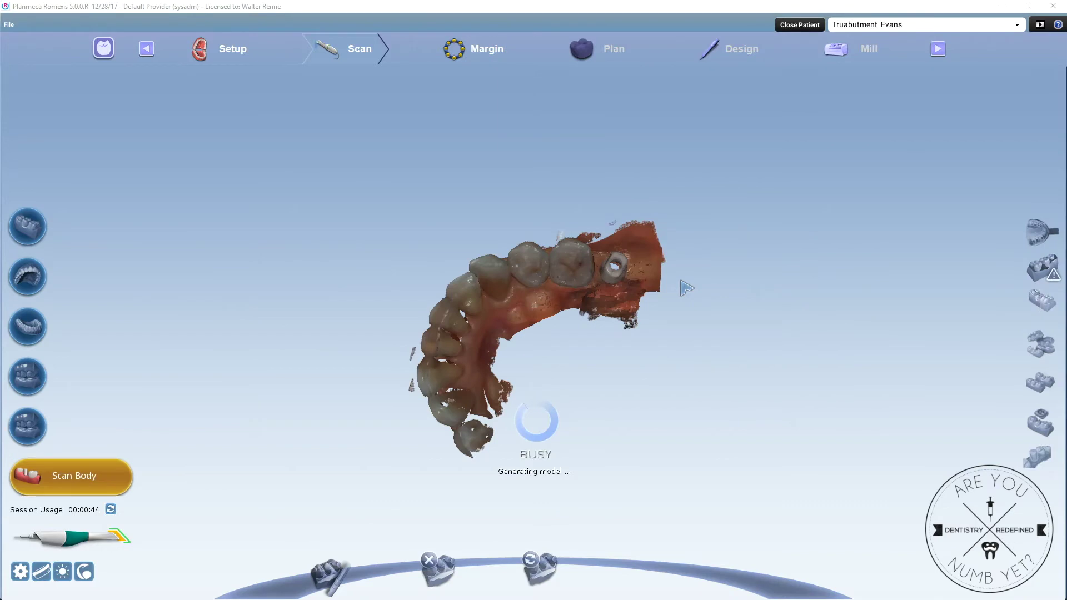
- Inspect the finished scan body from the side and from above, then turn off the colour texture
scroll(687, 287, up, 5)
drag(687, 288, 381, 208)
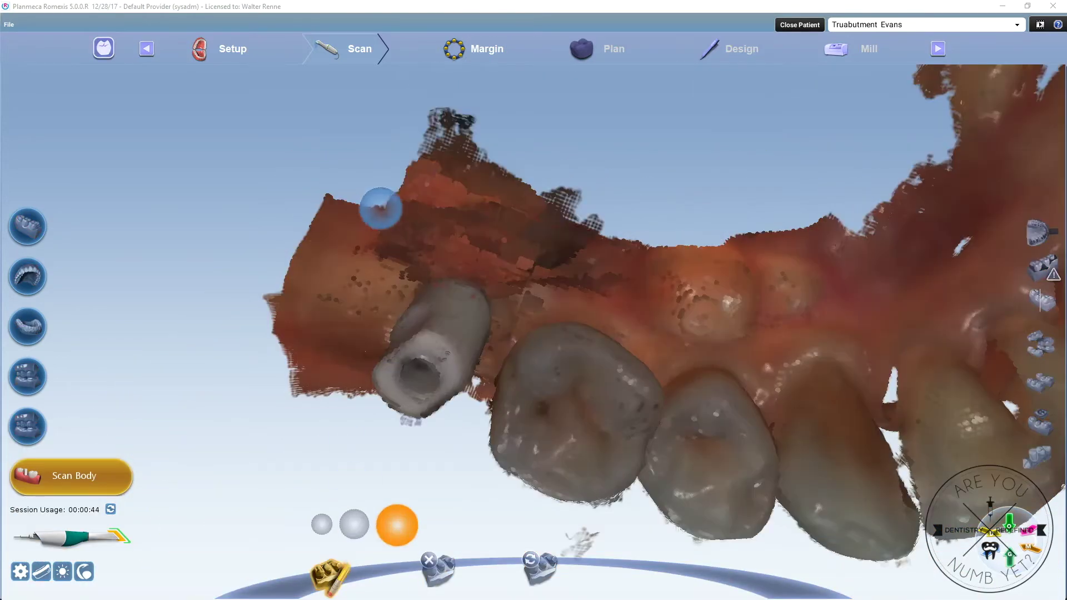
drag(403, 150, 468, 214)
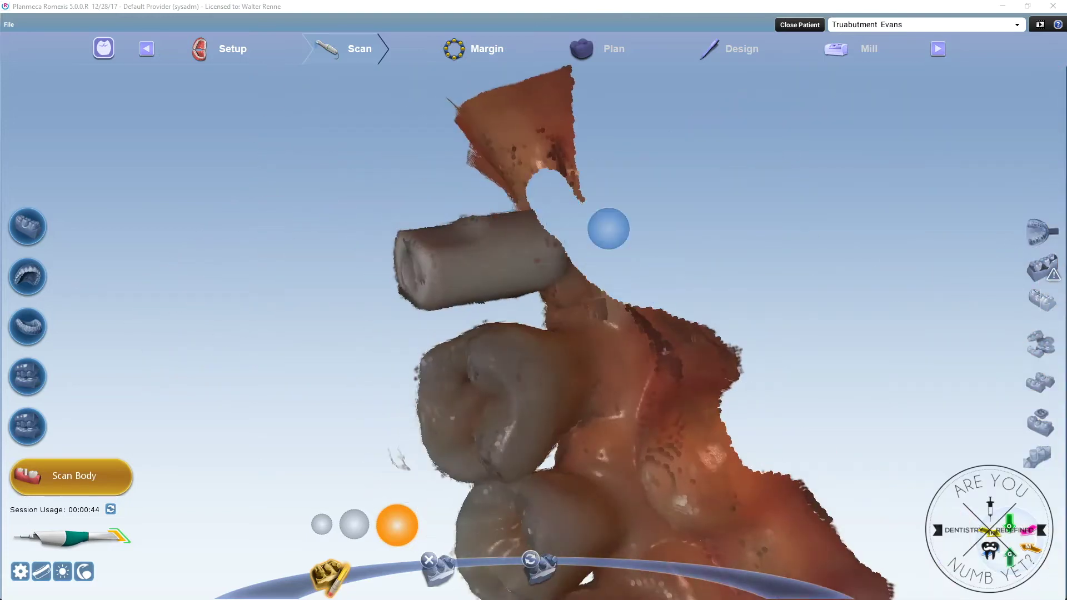
drag(609, 228, 720, 253)
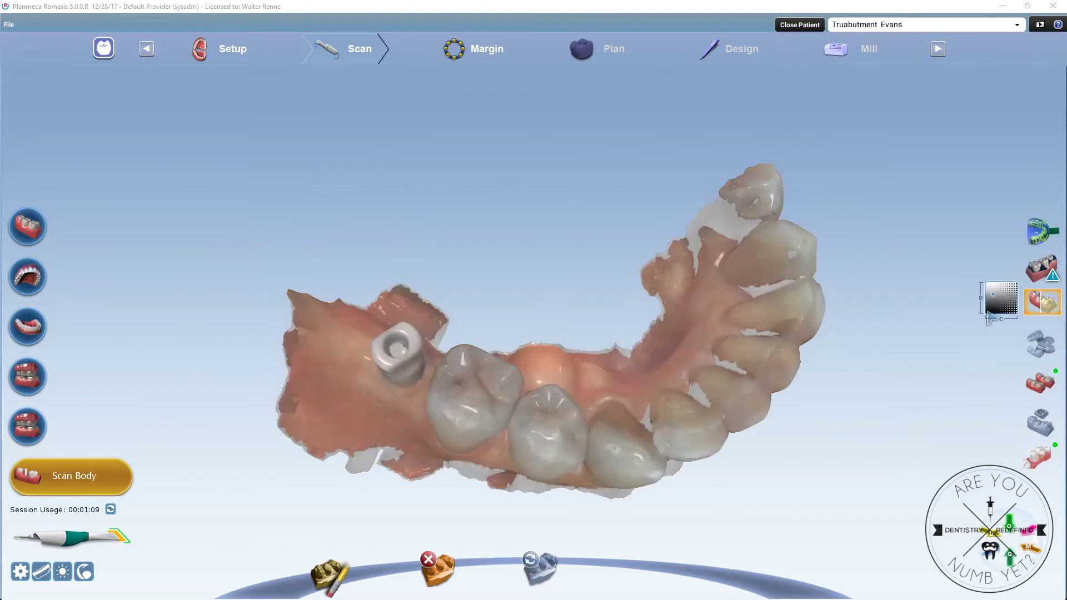
click(1043, 302)
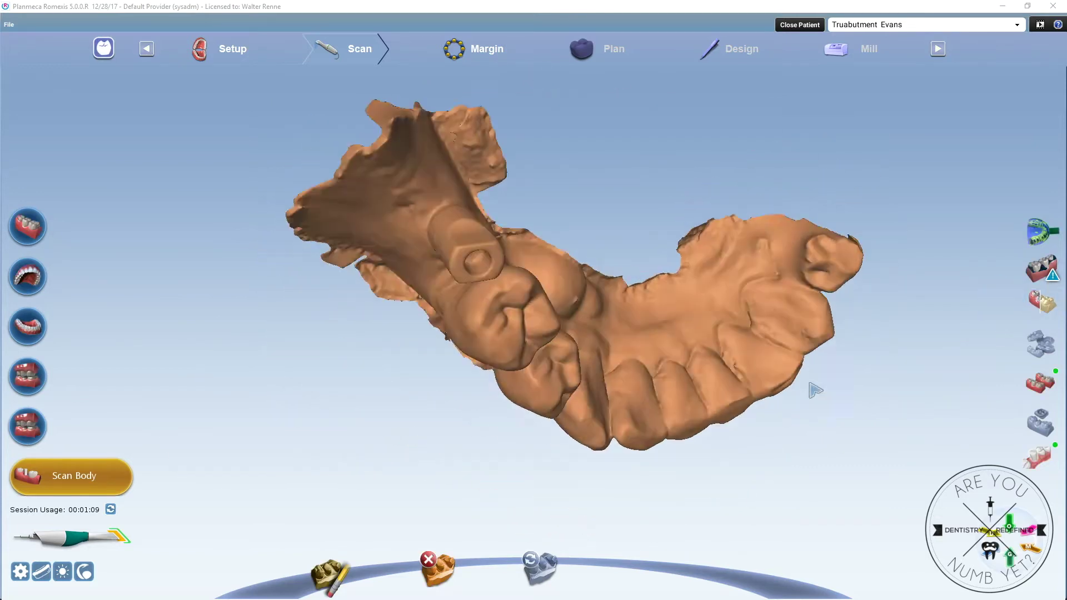
- Switch to the Upper scan step, then return to the CAD/CAM overview listing the 'Crown 4-6' case
click(34, 281)
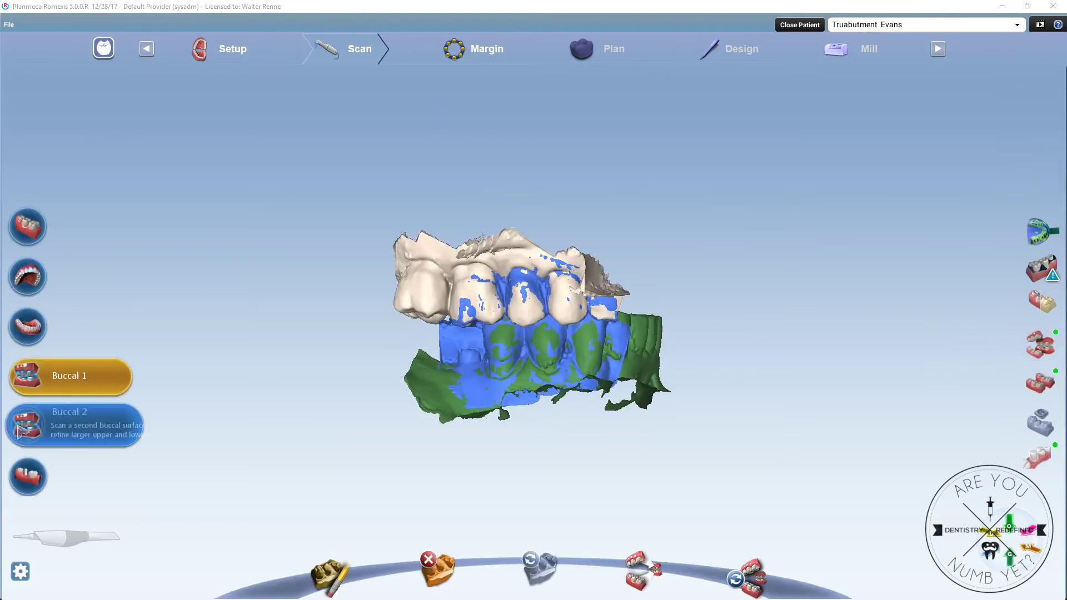
click(106, 48)
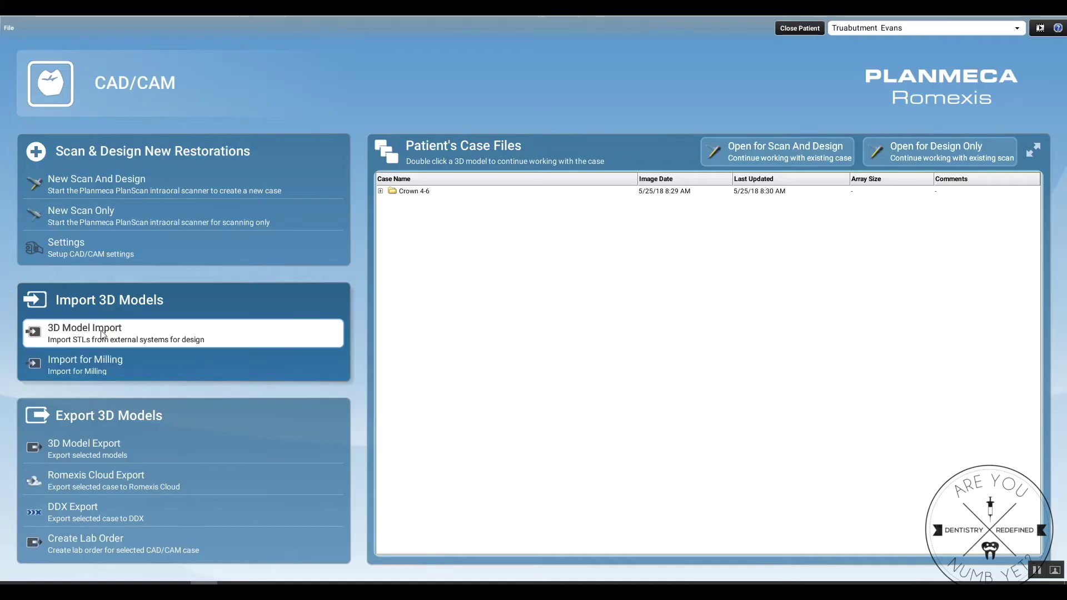
- Import the crown STL from the Downloads folder for milling into the 'Crown 4-6' case
click(101, 369)
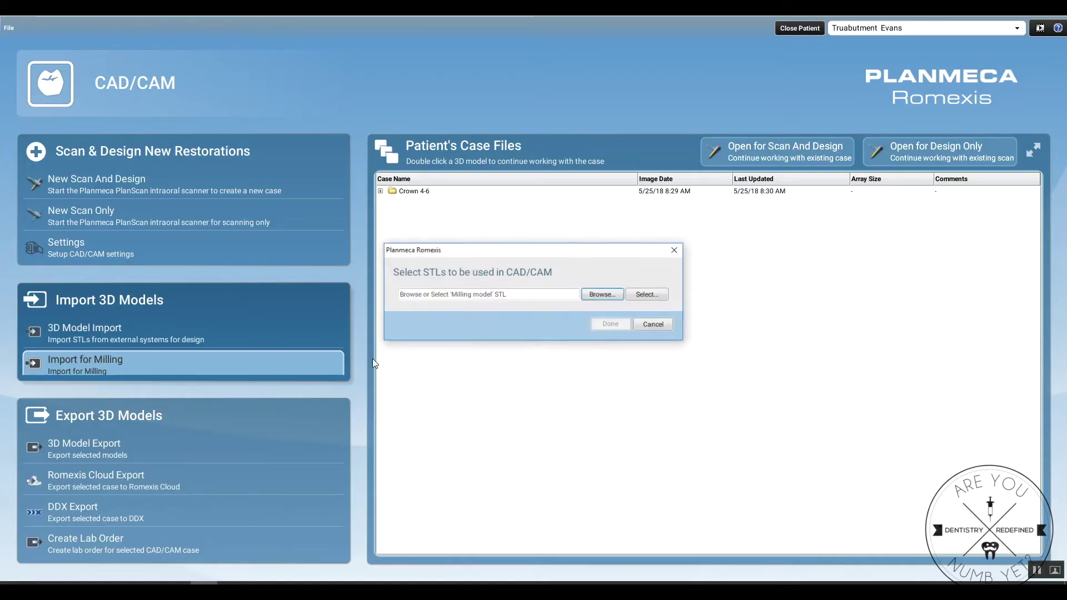
click(593, 293)
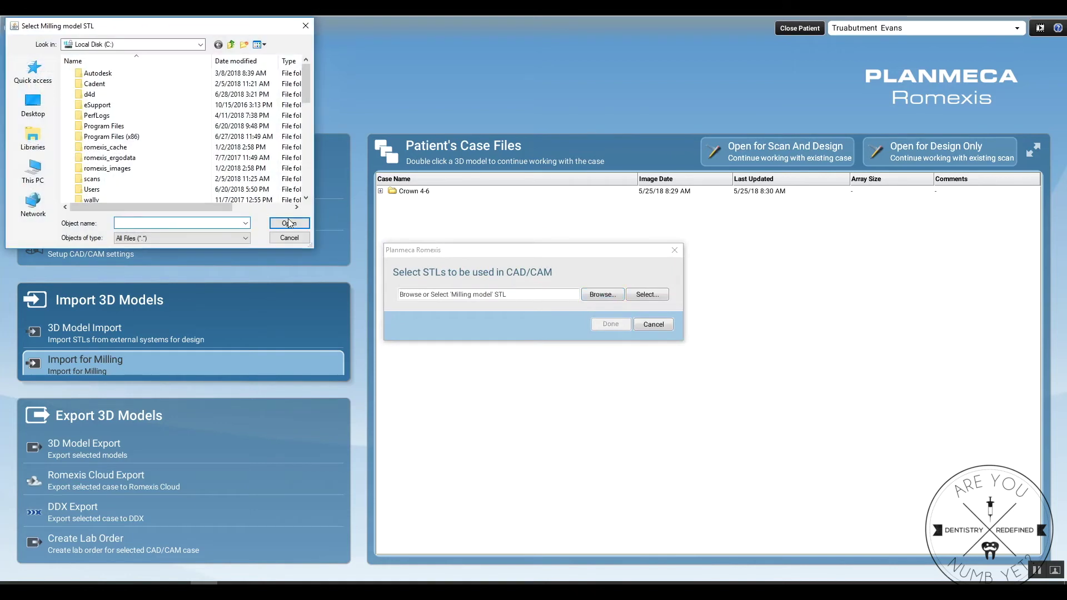
click(34, 103)
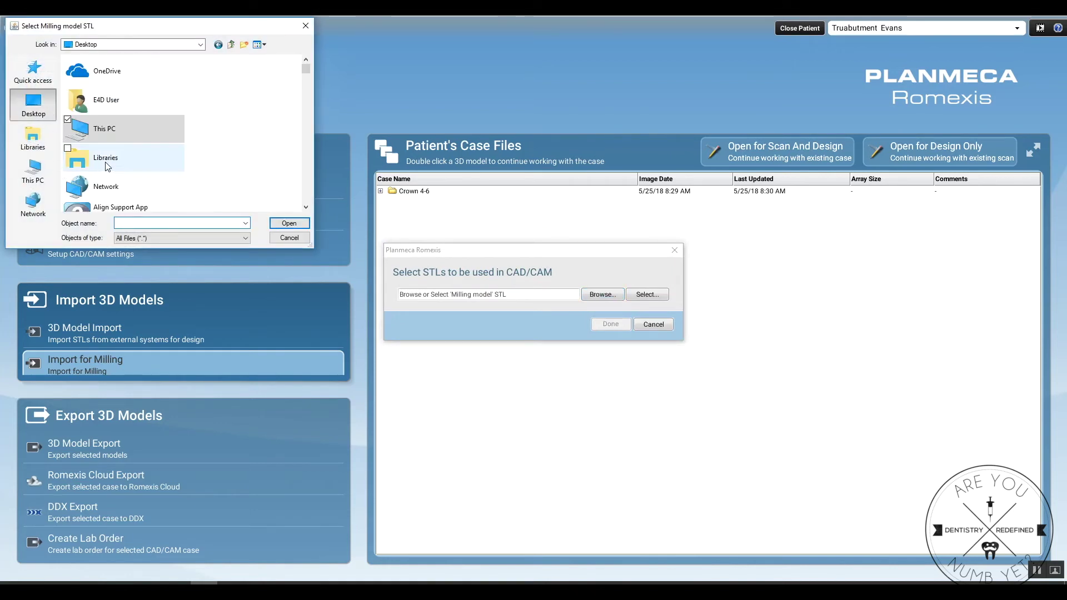
scroll(84, 173, down, 3)
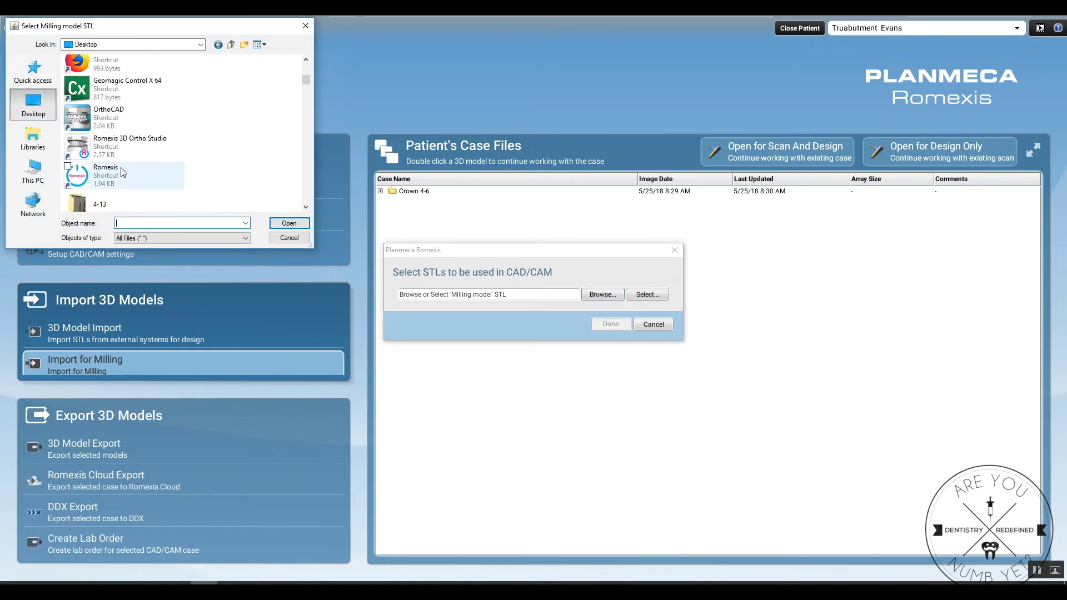
click(33, 169)
double_click(109, 73)
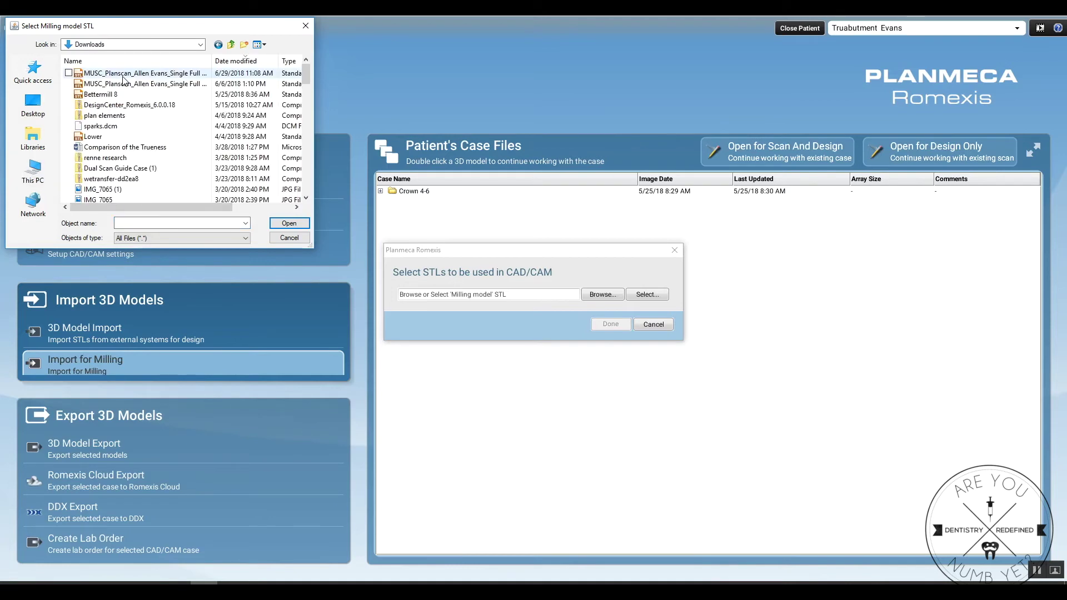
double_click(123, 76)
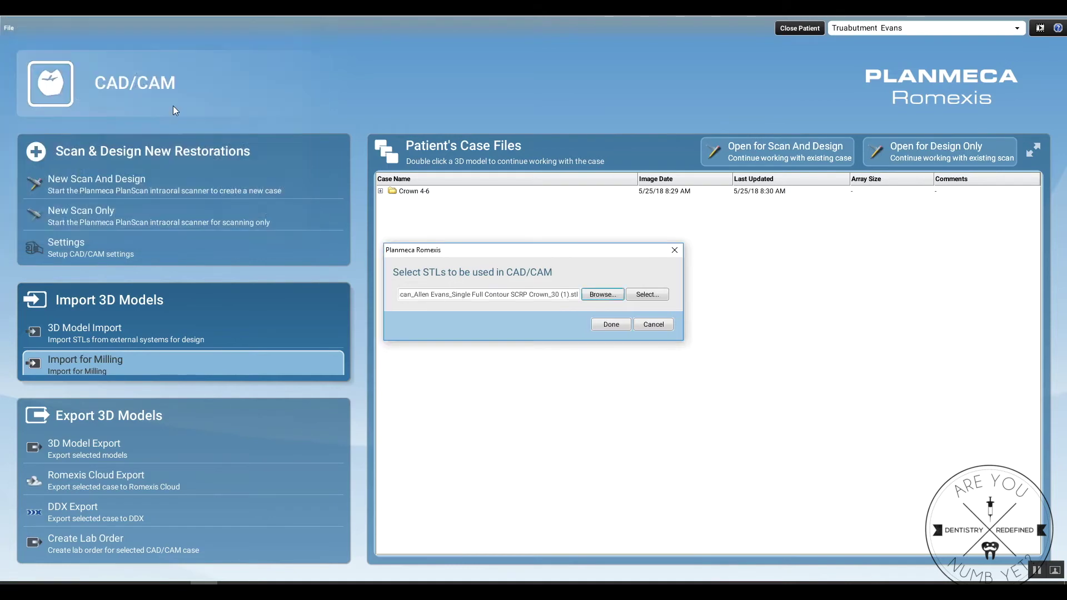
click(618, 324)
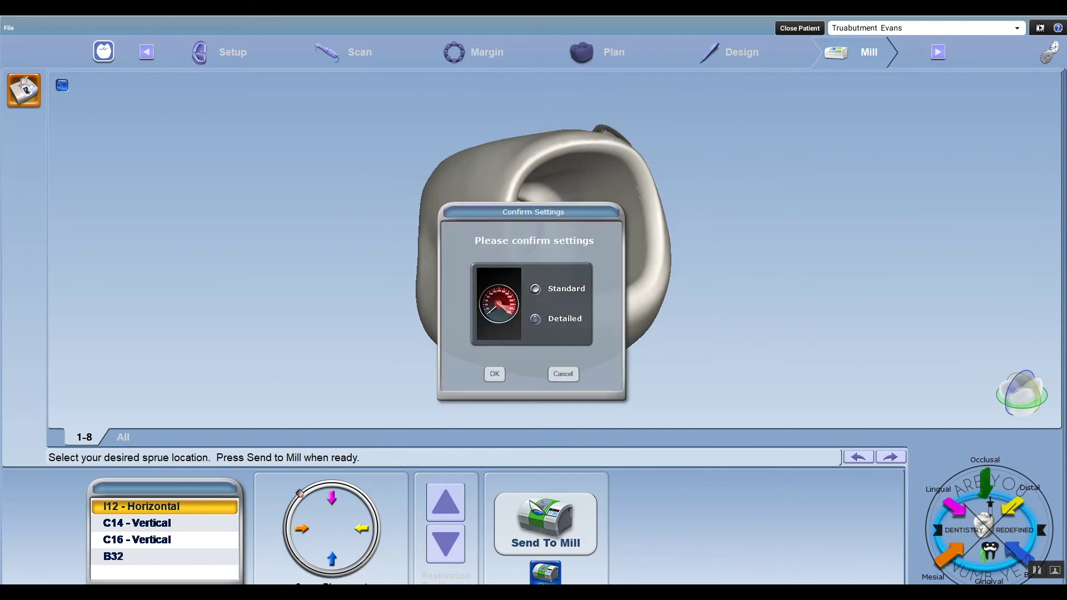
- Accept the milling settings, then set the simulation mode to Speed in Simulation Settings and save
click(500, 376)
drag(600, 345, 650, 280)
click(1050, 54)
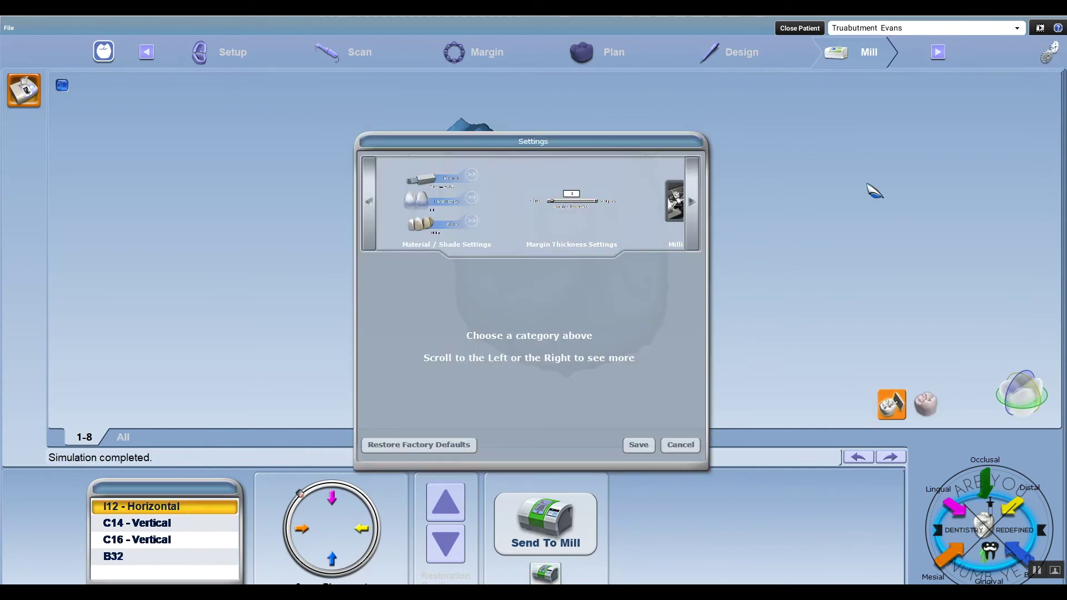
click(693, 201)
click(658, 241)
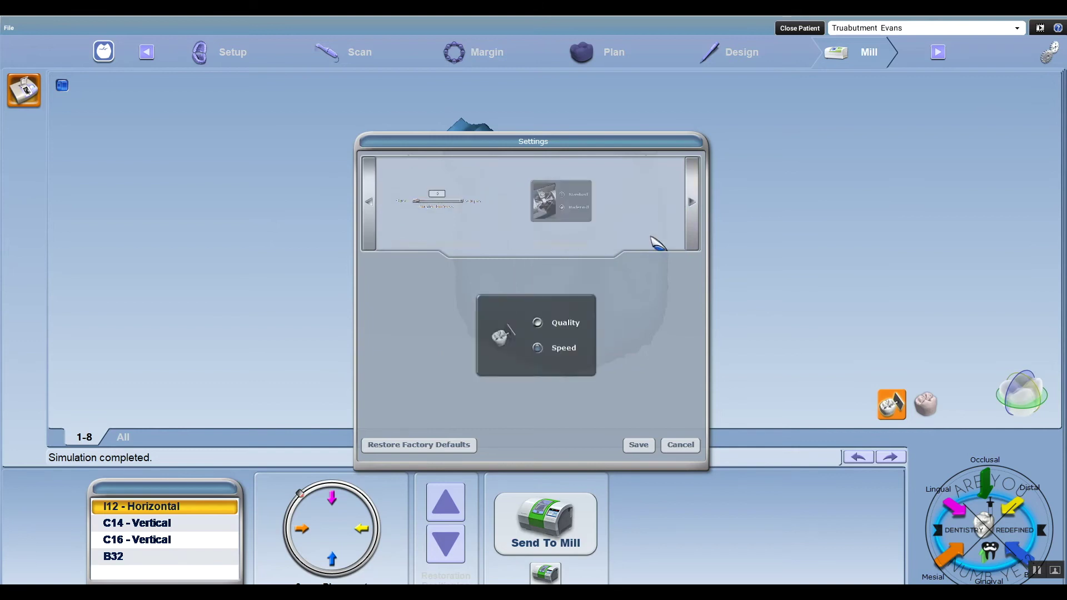
click(638, 445)
- Run the milling simulation (19:30 total milling time) and move the sprue to the crown's top
click(544, 575)
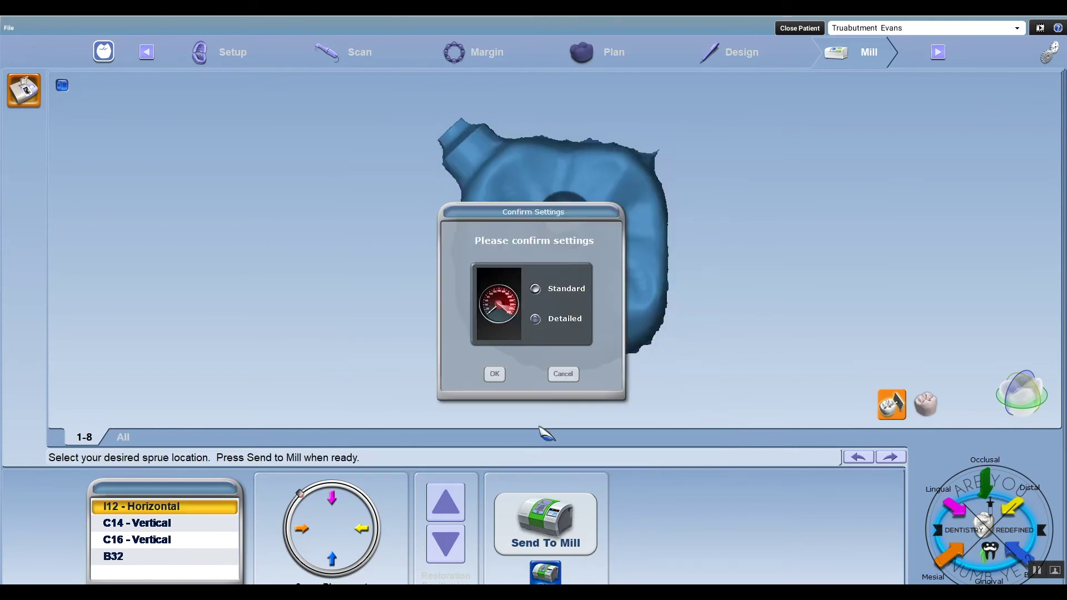
click(494, 373)
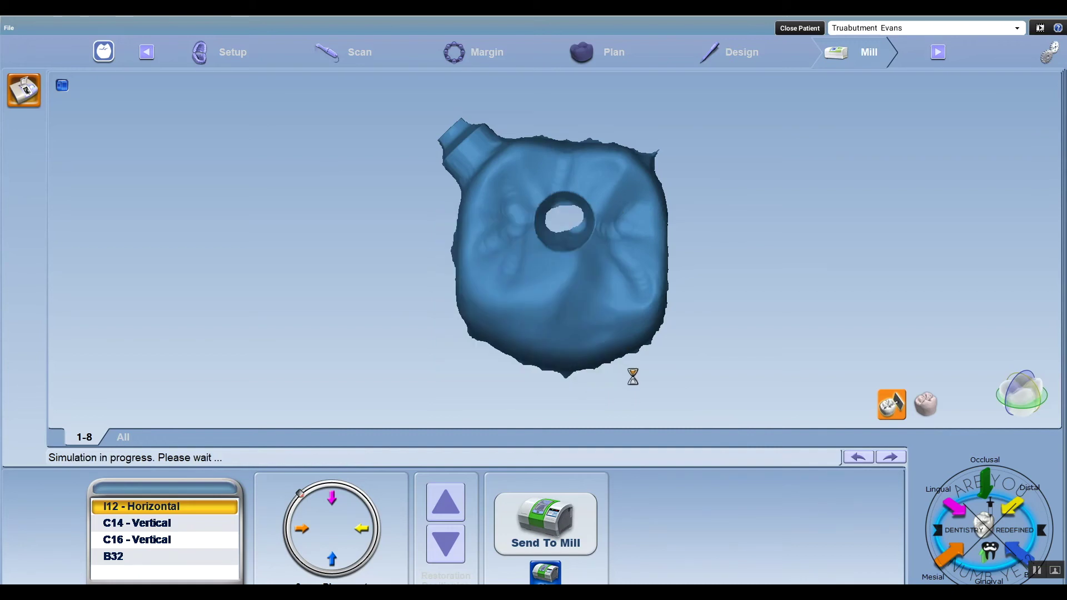
right_drag(633, 374, 405, 356)
scroll(426, 271, up, 3)
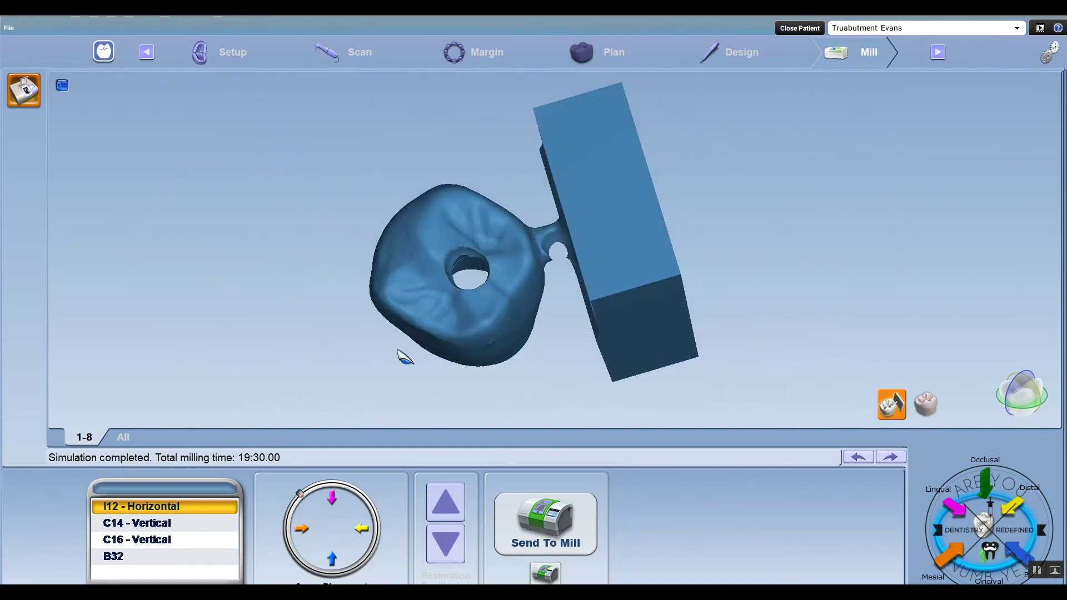
drag(300, 493, 332, 480)
- In tooth-only view, move the sprue to the lower right and resend the crown to the mill
click(892, 404)
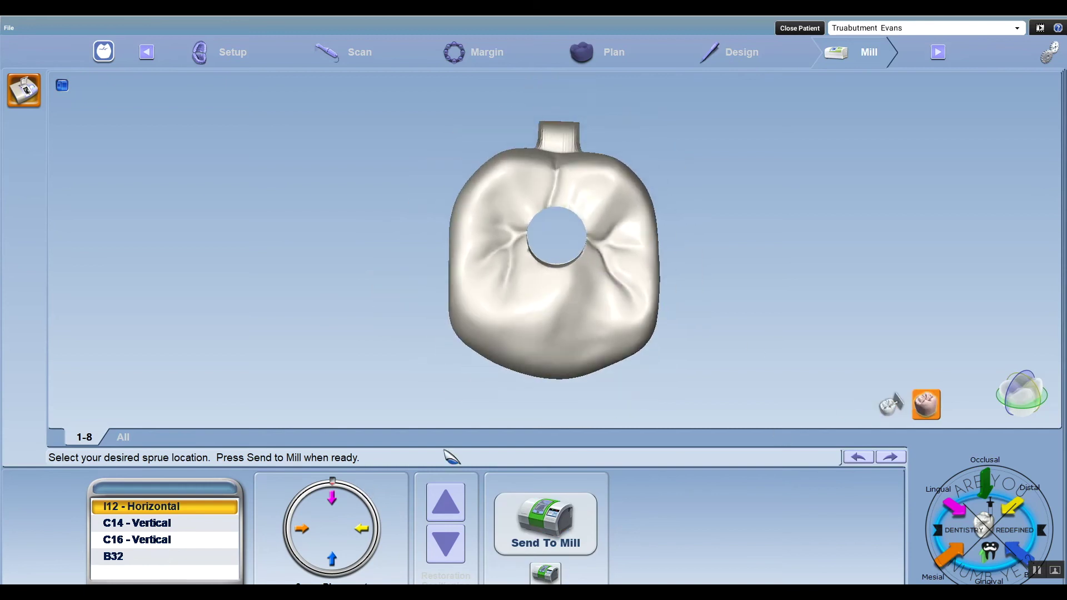
click(365, 554)
click(545, 522)
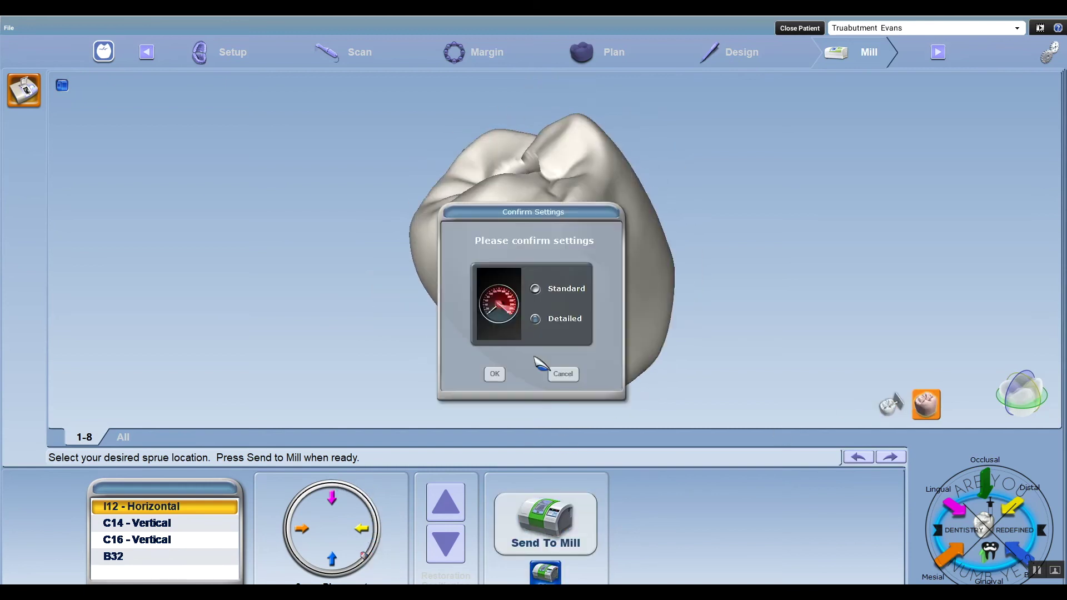
click(495, 374)
click(494, 374)
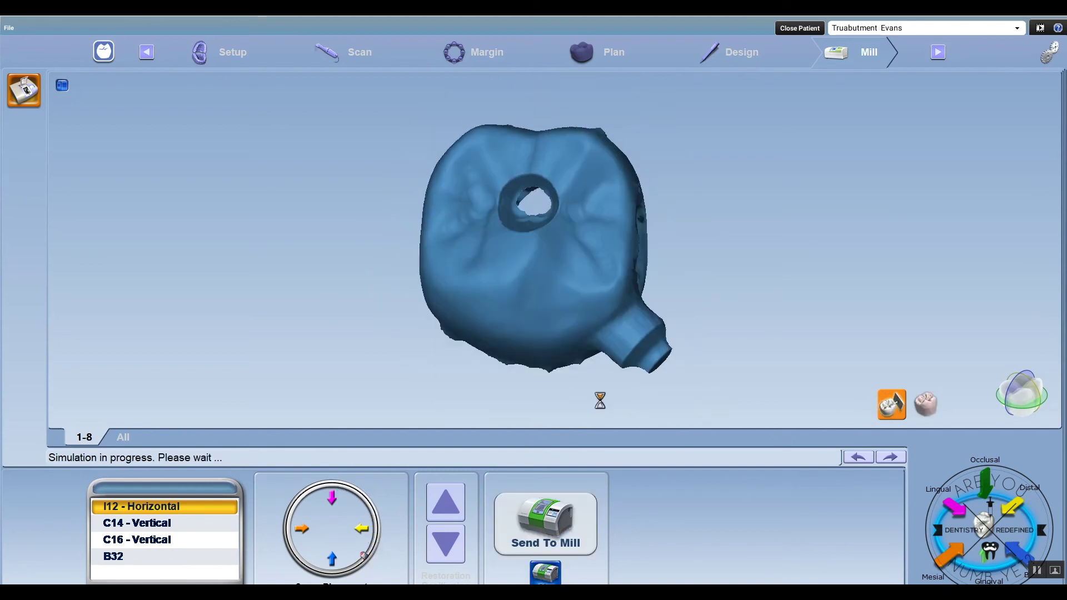
middle_drag(517, 368, 976, 174)
- Set Simulation Settings to Speed, save, and rerun the simulation for 9:41 total milling time
click(1049, 53)
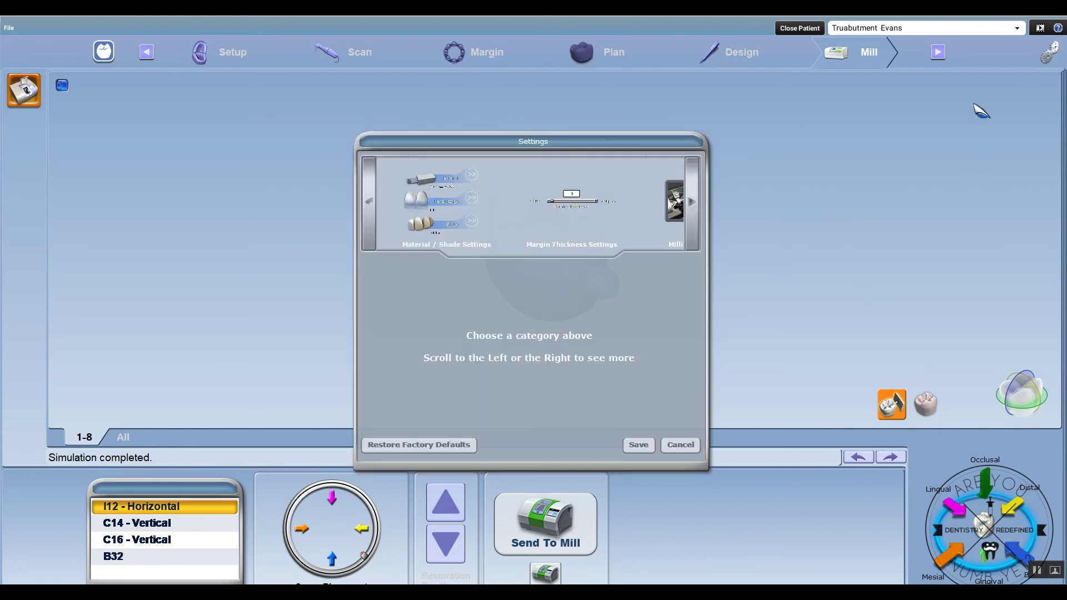
click(693, 204)
click(562, 198)
click(536, 348)
click(639, 445)
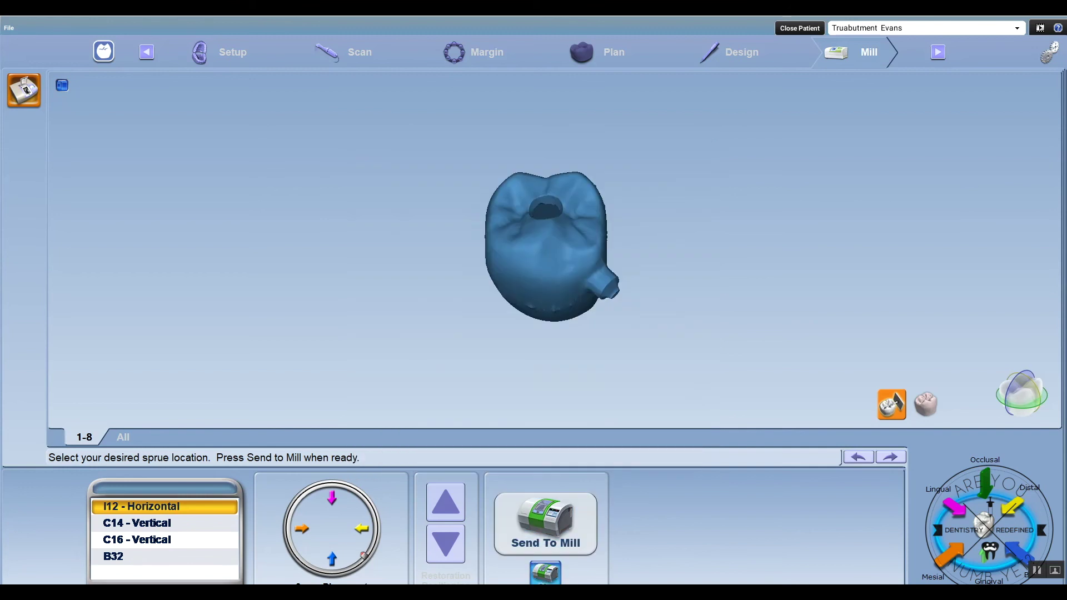
click(549, 373)
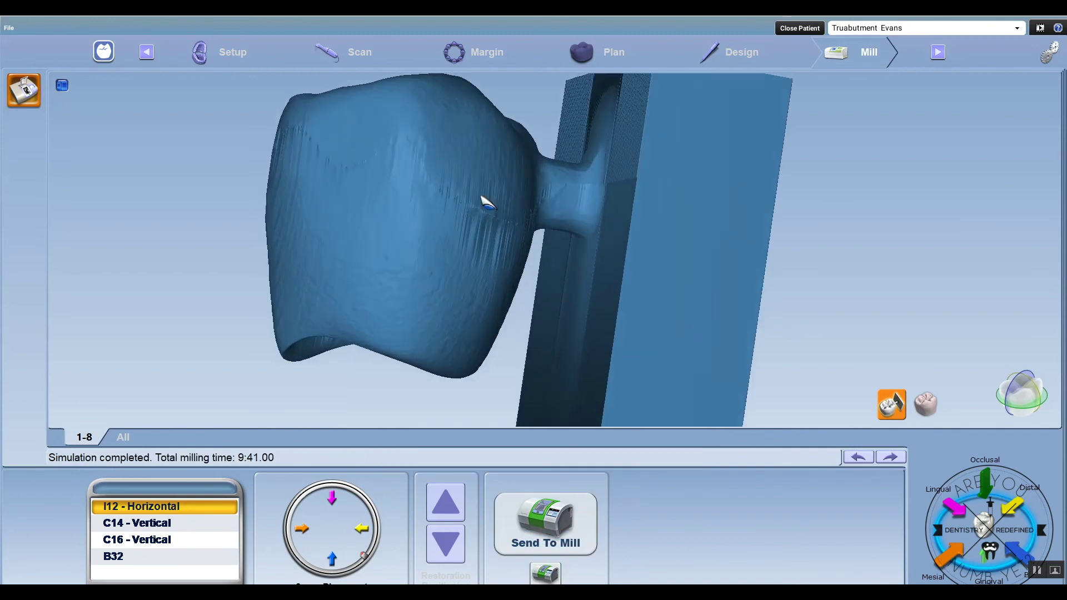